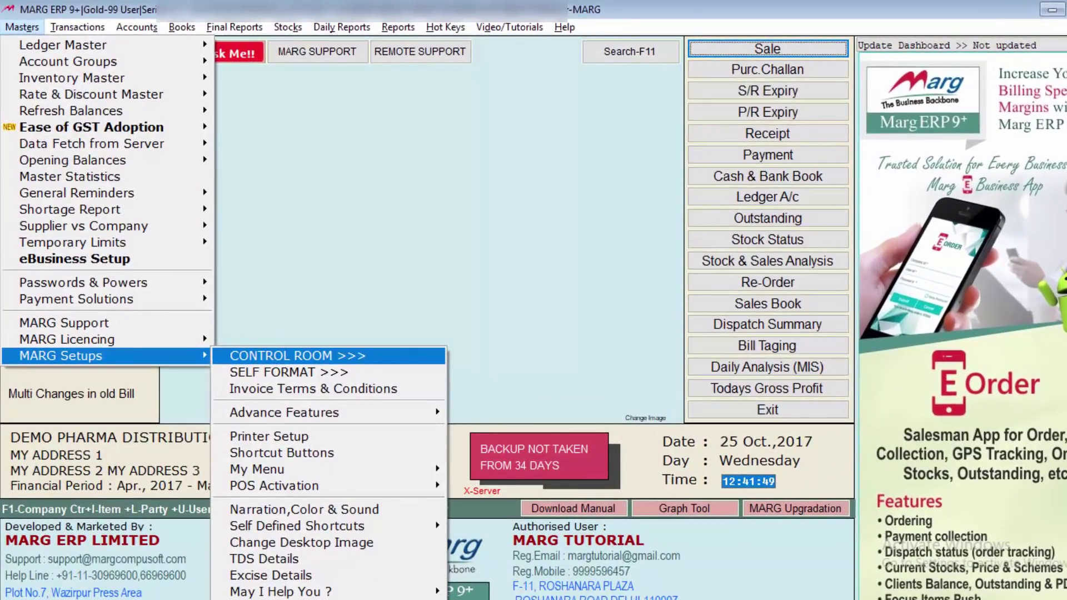
Step: Open the SMS Setup screen from the Control Room, searching anywhere without any filter
key("Return")
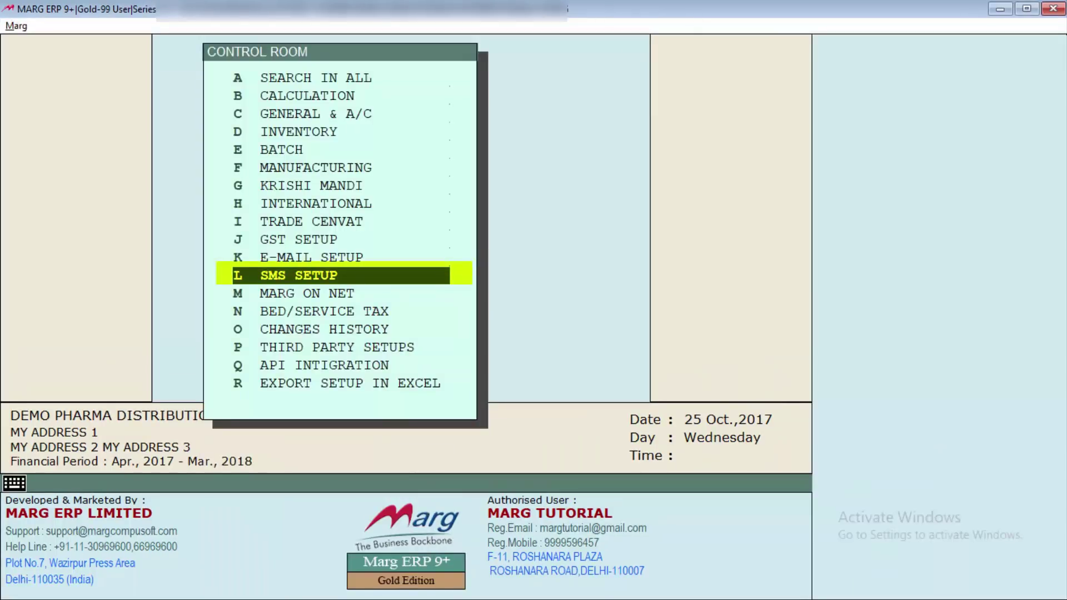
key("Return")
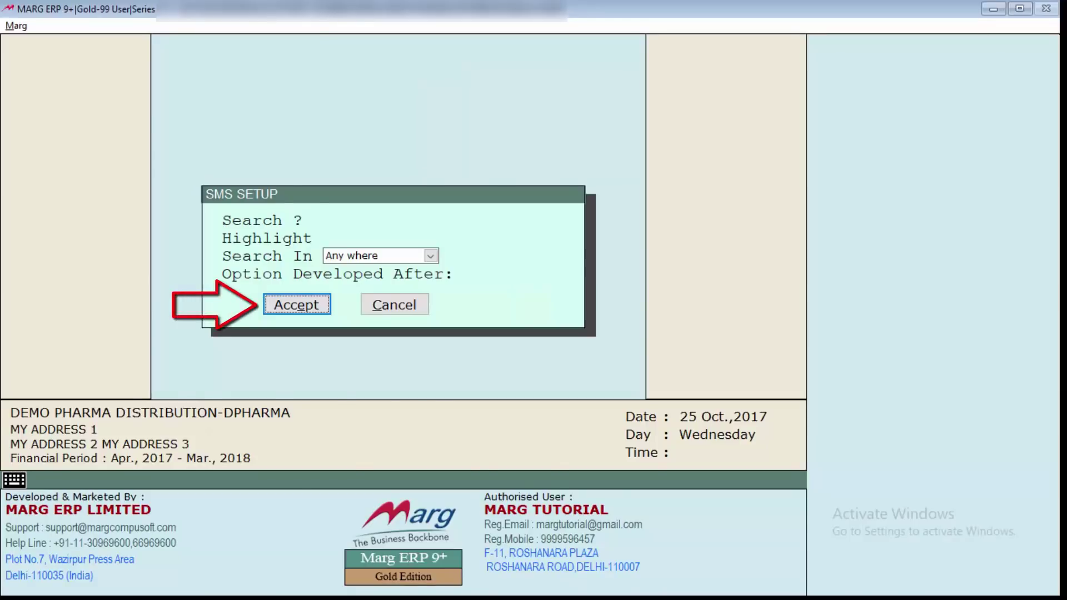
key("Return")
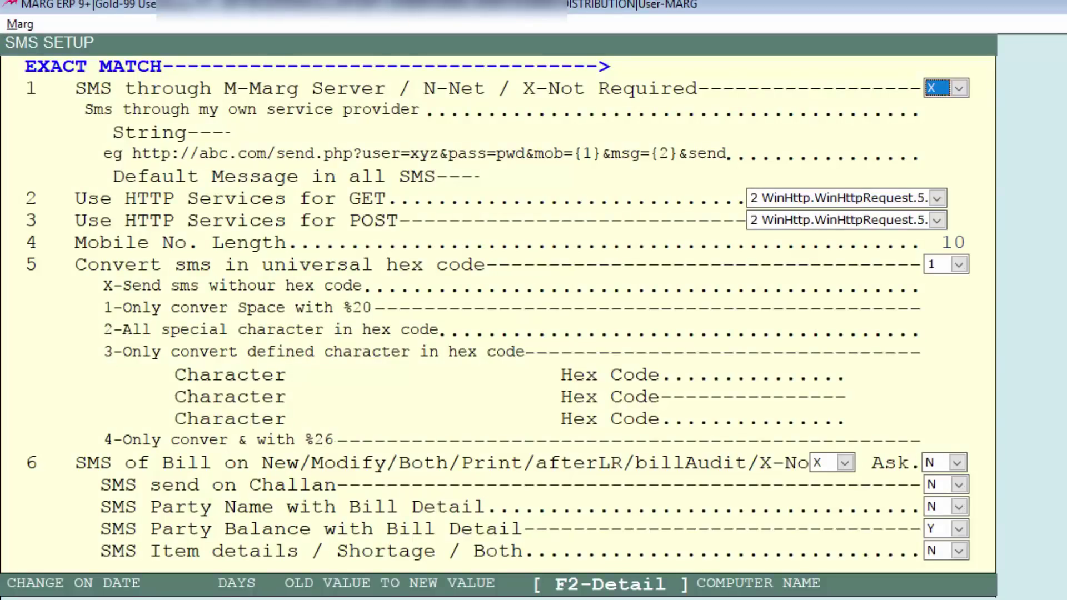
Step: Set the SMS route to N (Net), with the service provider's request string and the default message "Thanks Visit Again !!"
key("alt+Down")
key("Down")
key("Down")
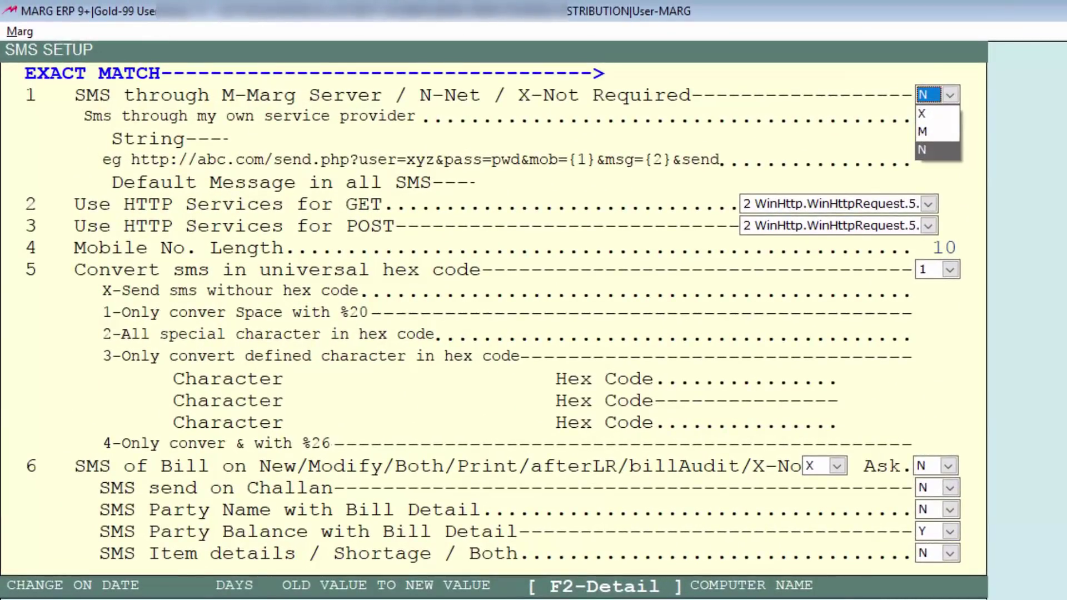
key("Return")
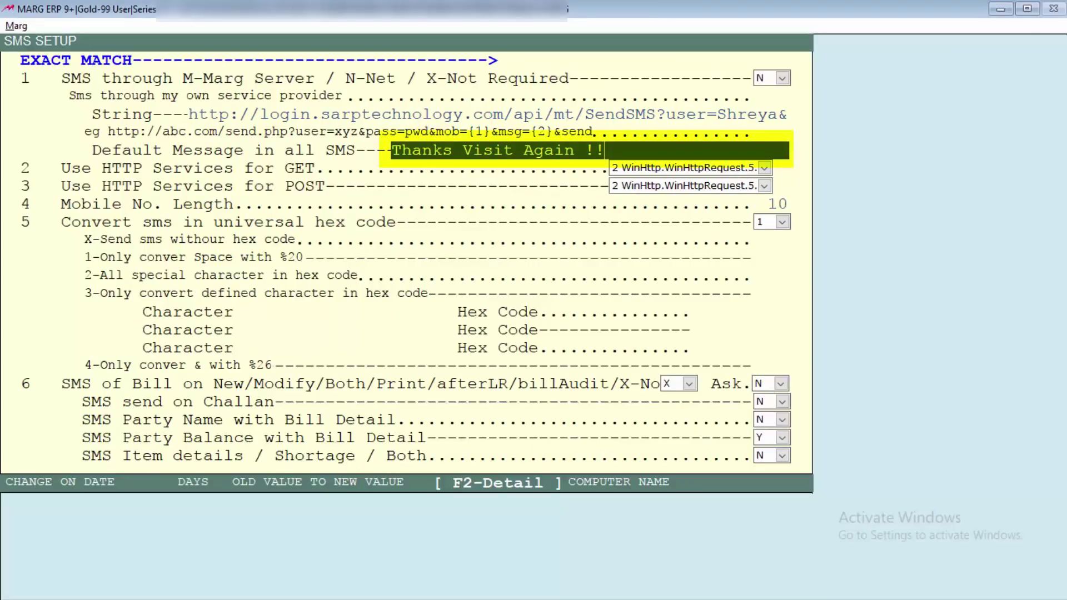
Step: Keep WinHttpRequest for the GET and POST services, mobile number length 10 and hex code conversion option 1
key("Return")
key("Return")
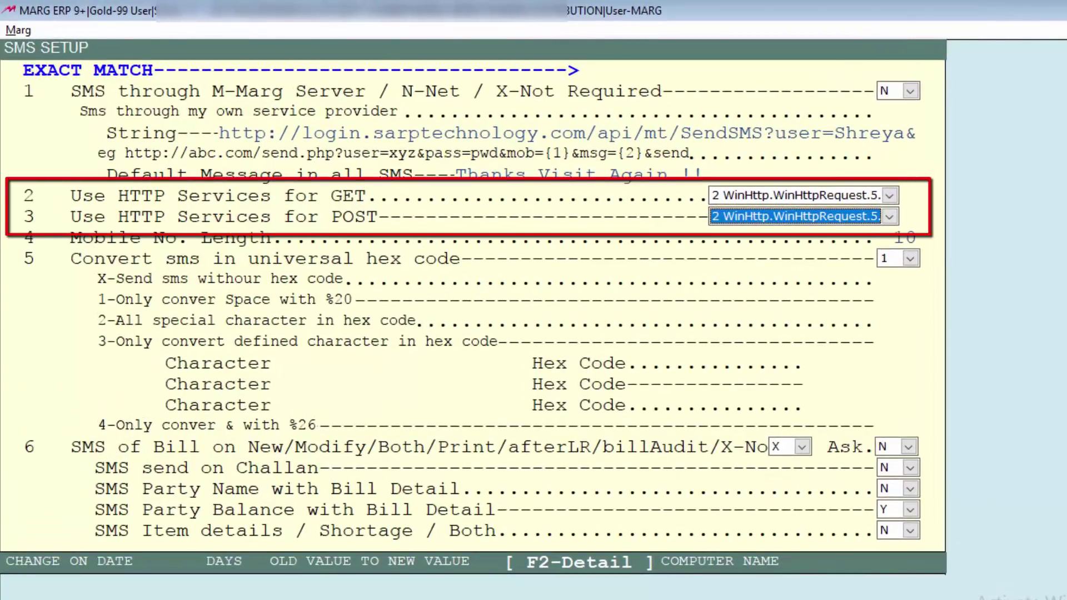
key("Return")
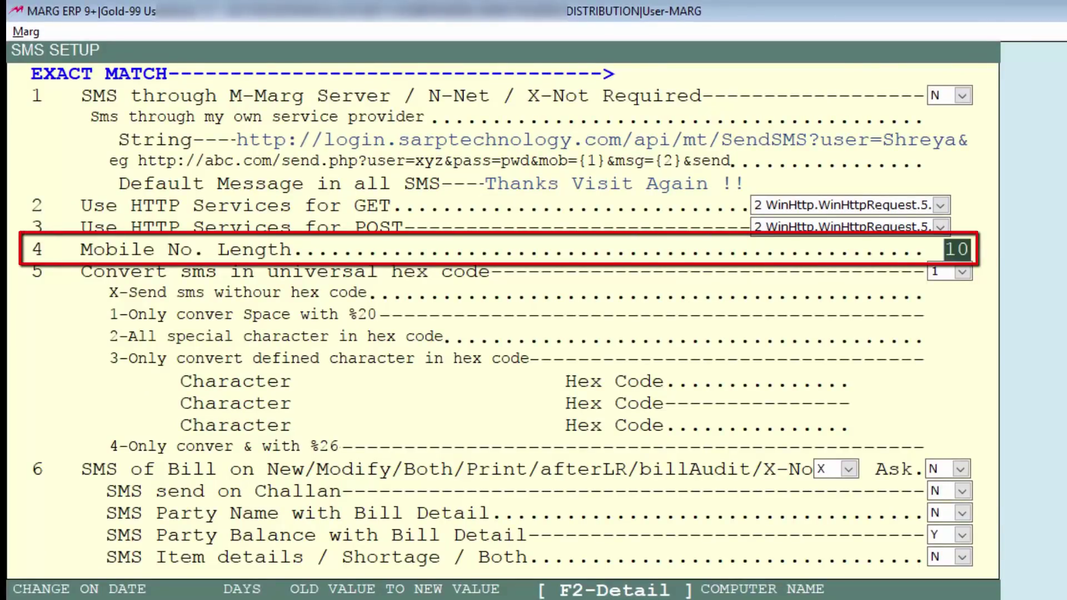
key("Return")
key("Return")
Step: Set SMS of Bill to B (Both) with its Ask option set to Y
key("Return")
key("y")
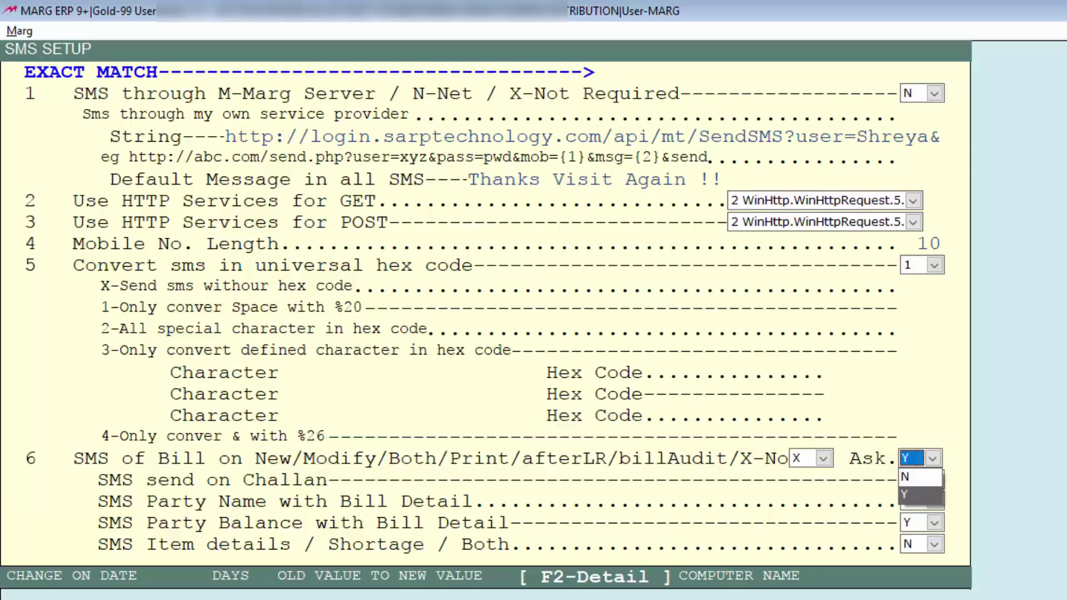
key("shift+Tab")
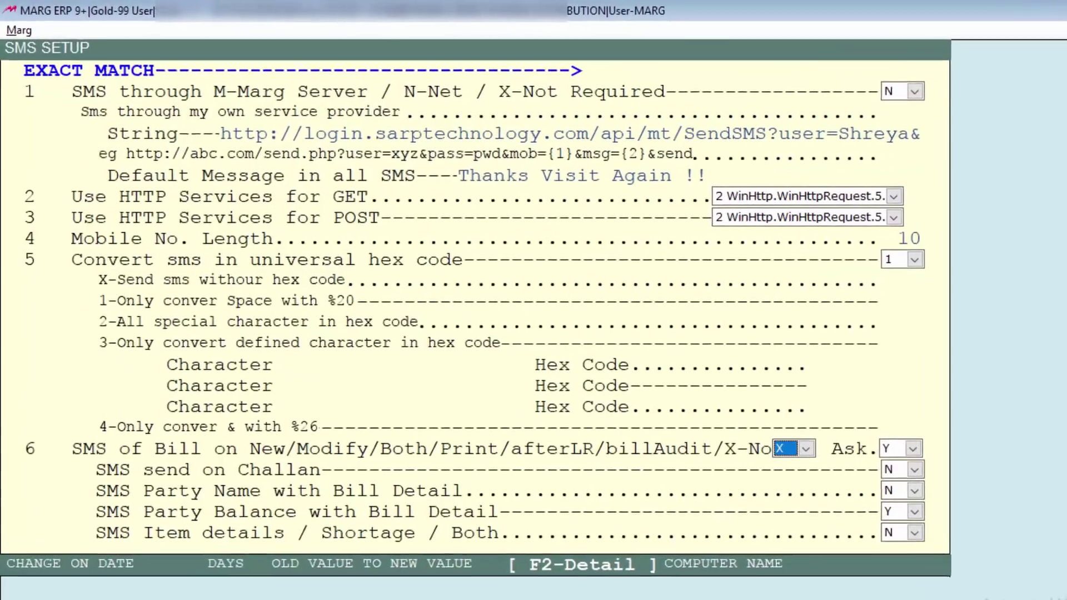
key("alt+Down")
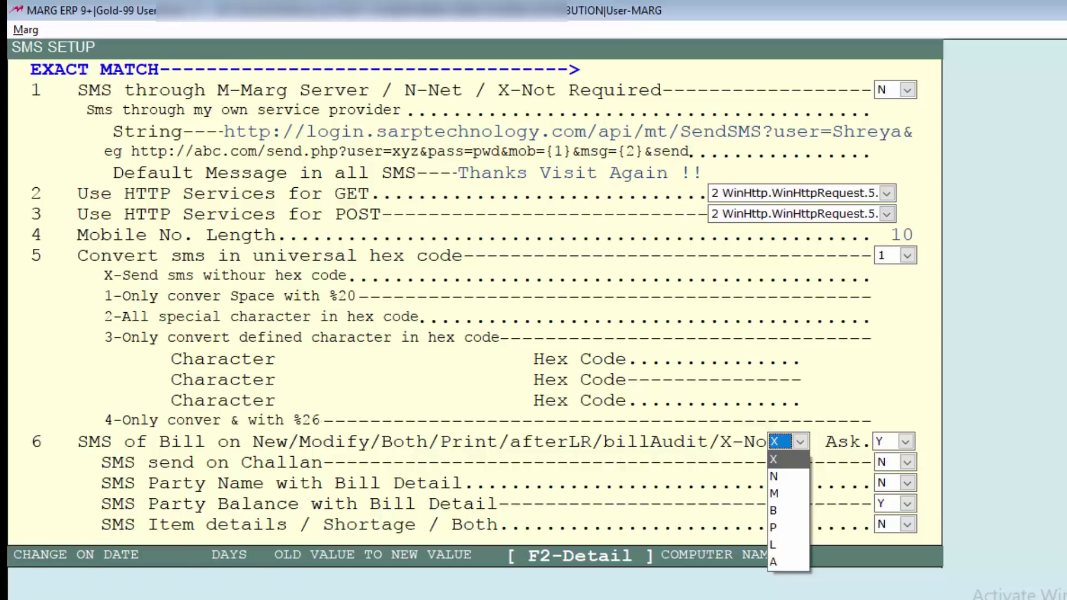
key("Down")
key("Down")
key("Down")
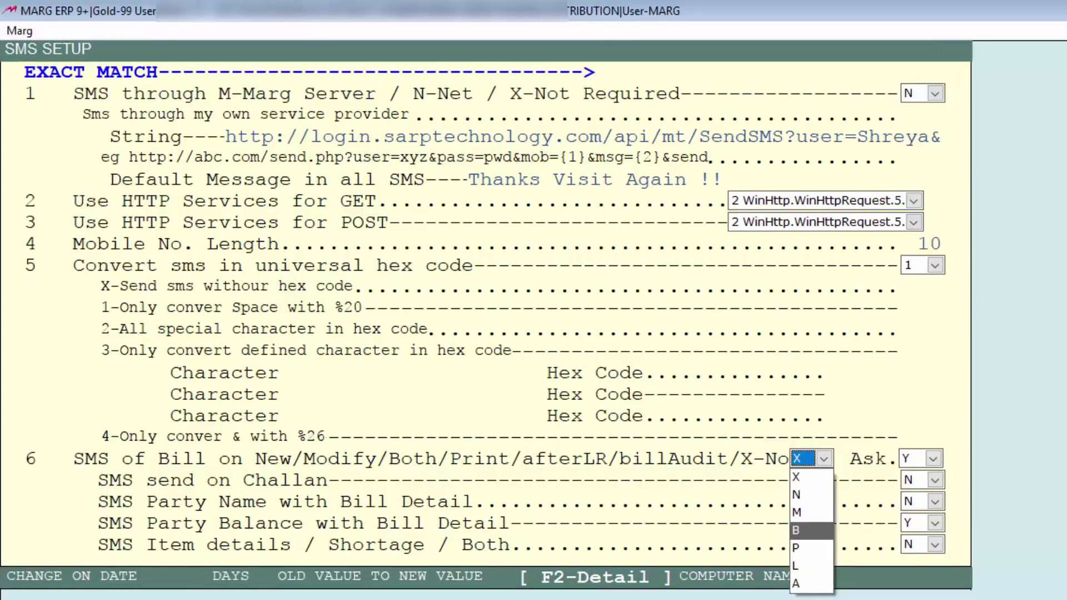
key("Return")
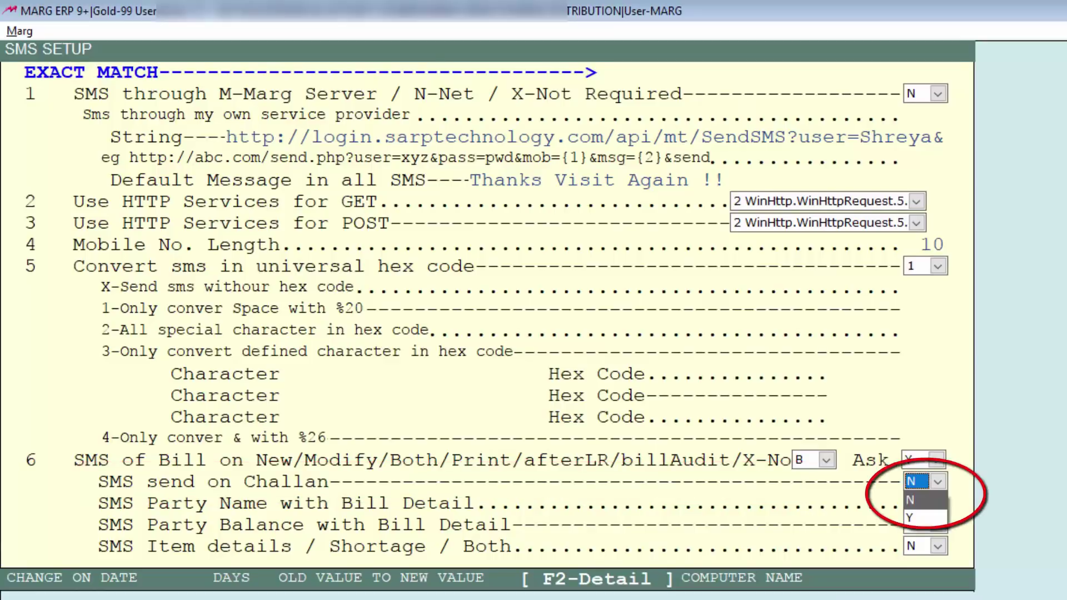
Step: Keep SMS send on Challan at N and include both Party Name and Party Balance with Bill Detail by choosing Y
key("Return")
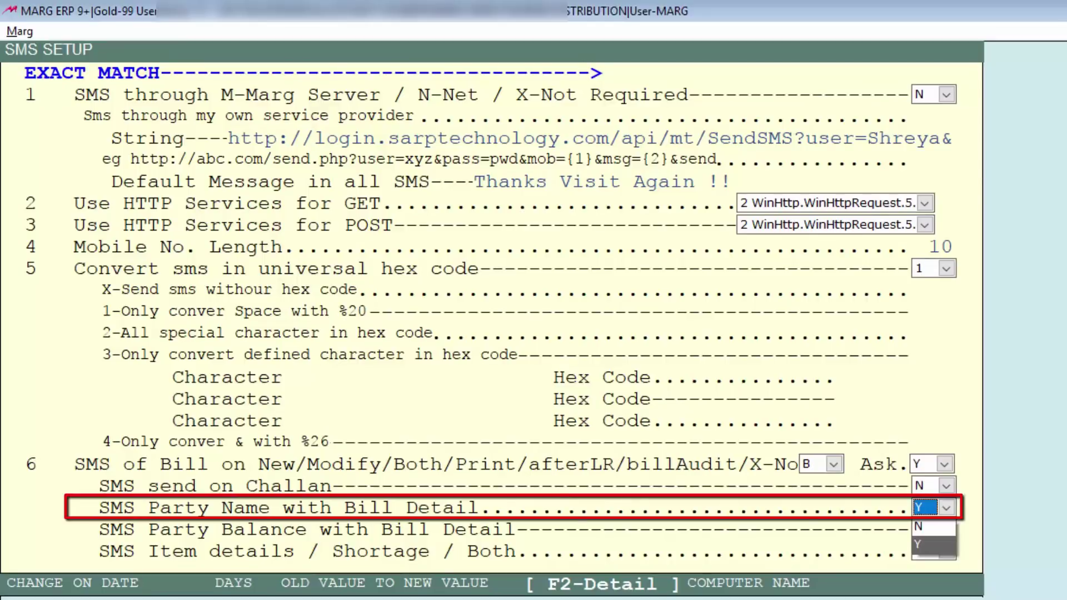
key("Return")
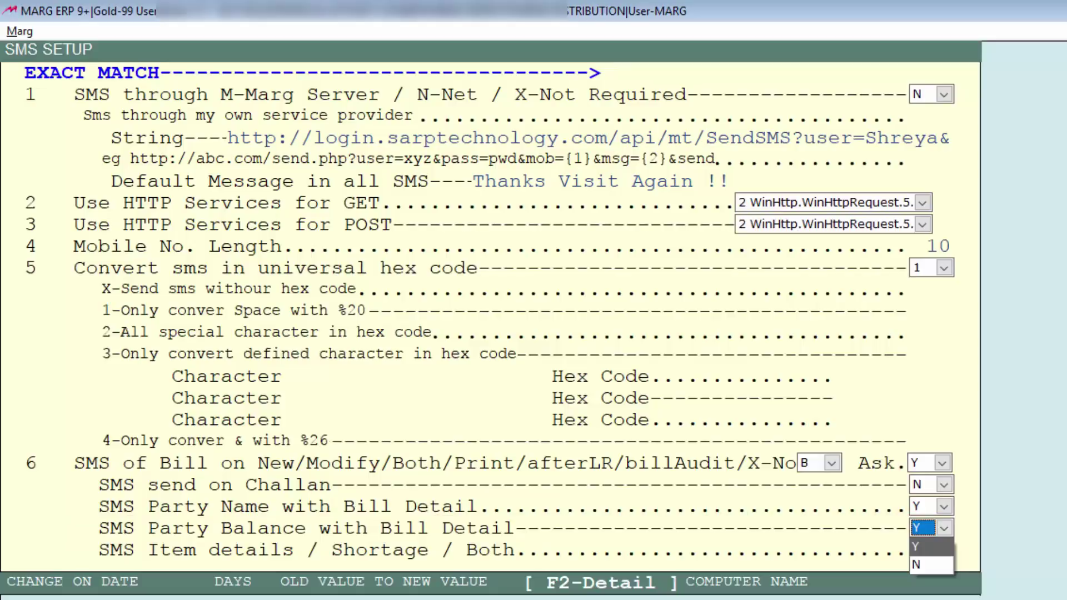
key("Return")
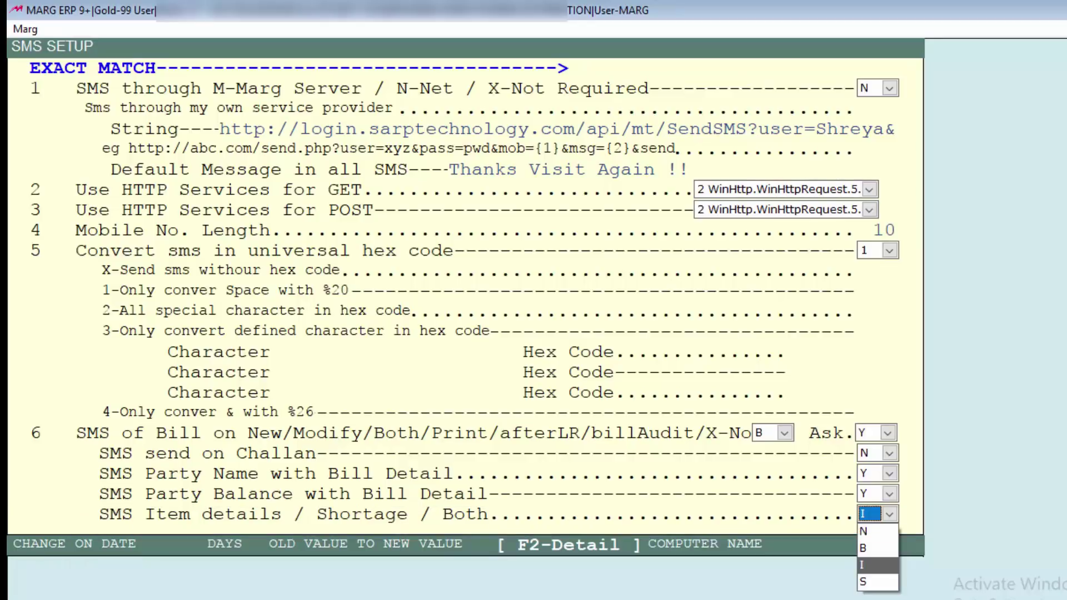
Step: Set the SMS Item details / Shortage / Both option to N
key("Down")
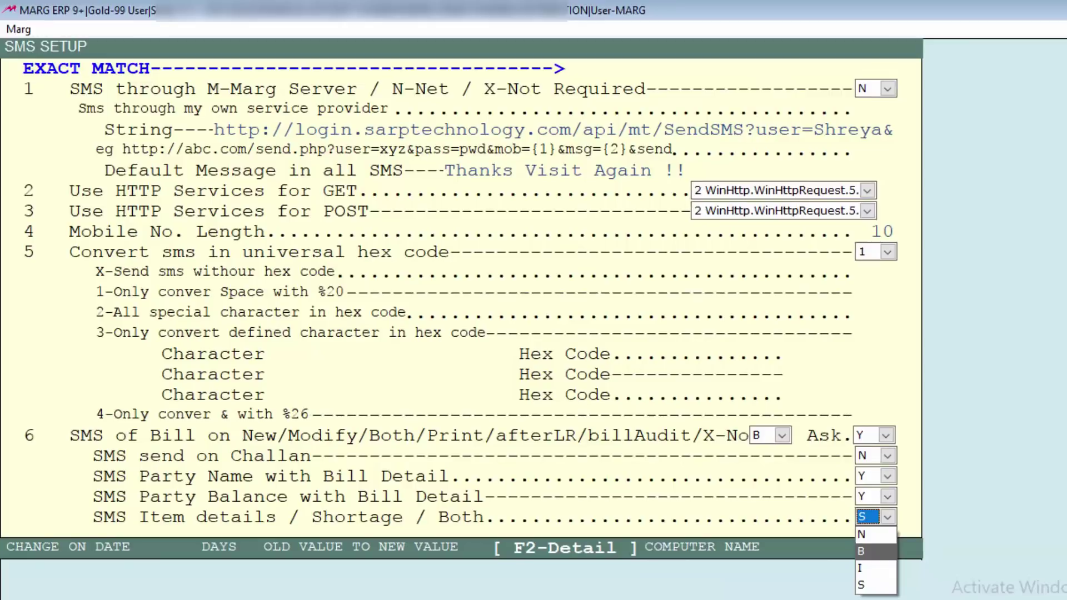
key("n")
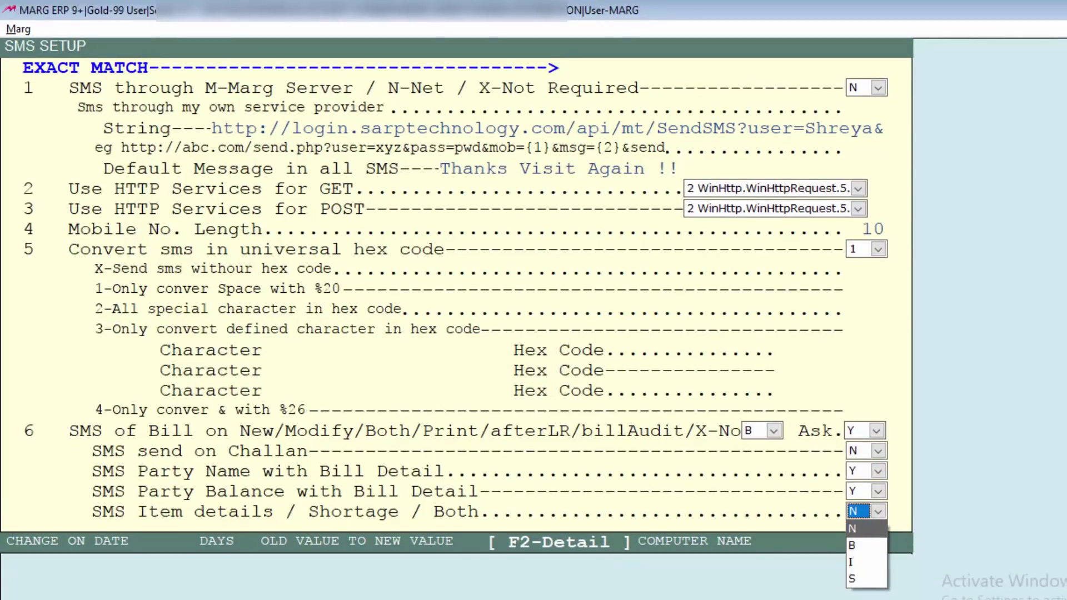
key("Return")
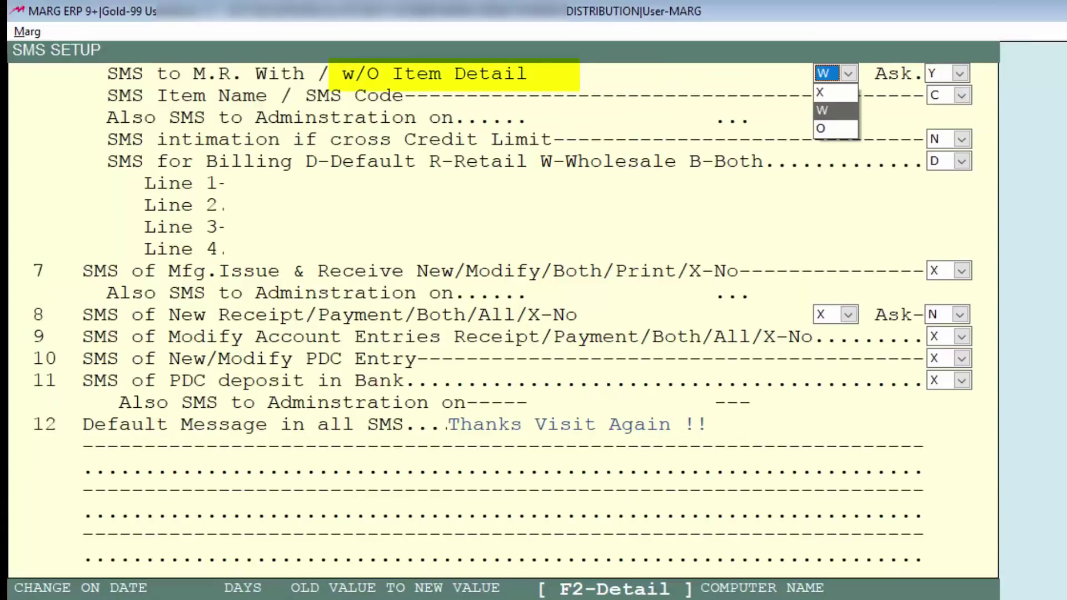
Step: Set SMS to M.R. to W (with item detail) and keep the SMS Item Name / SMS Code option at C
key("Down")
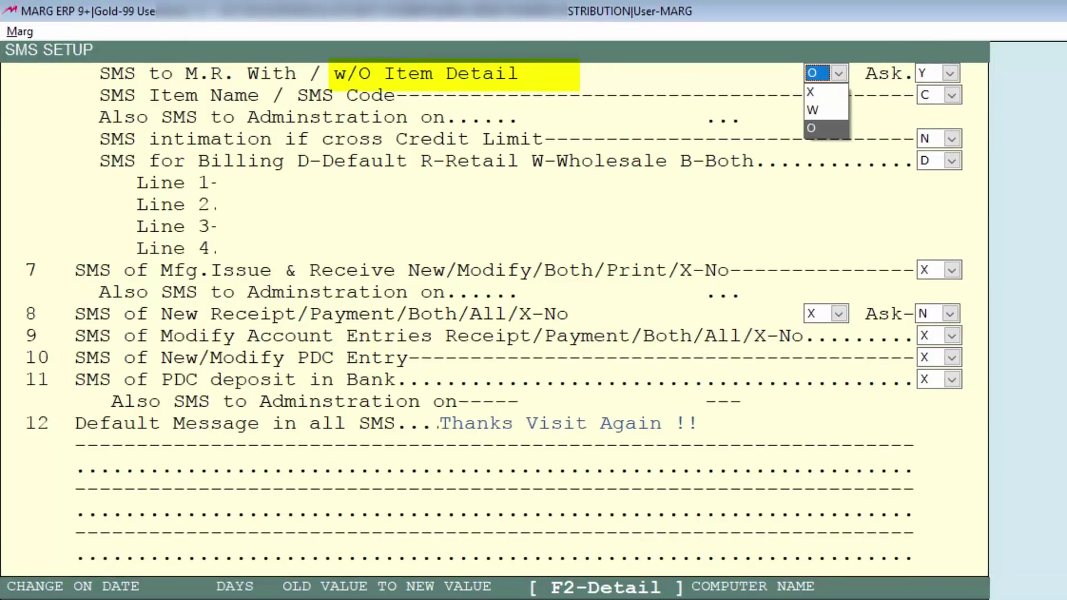
key("Up")
key("Return")
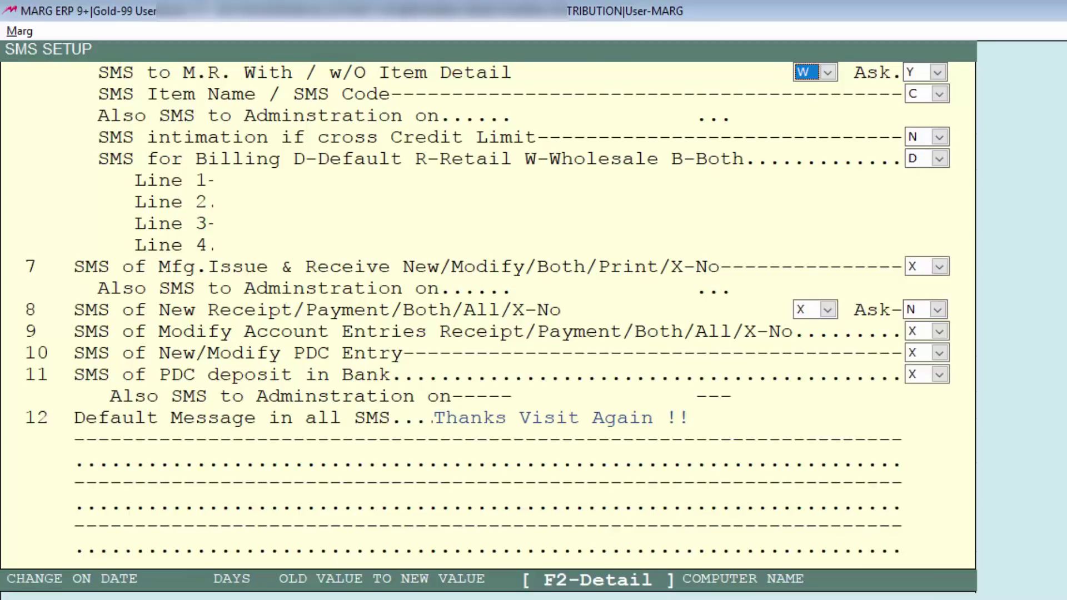
key("Return")
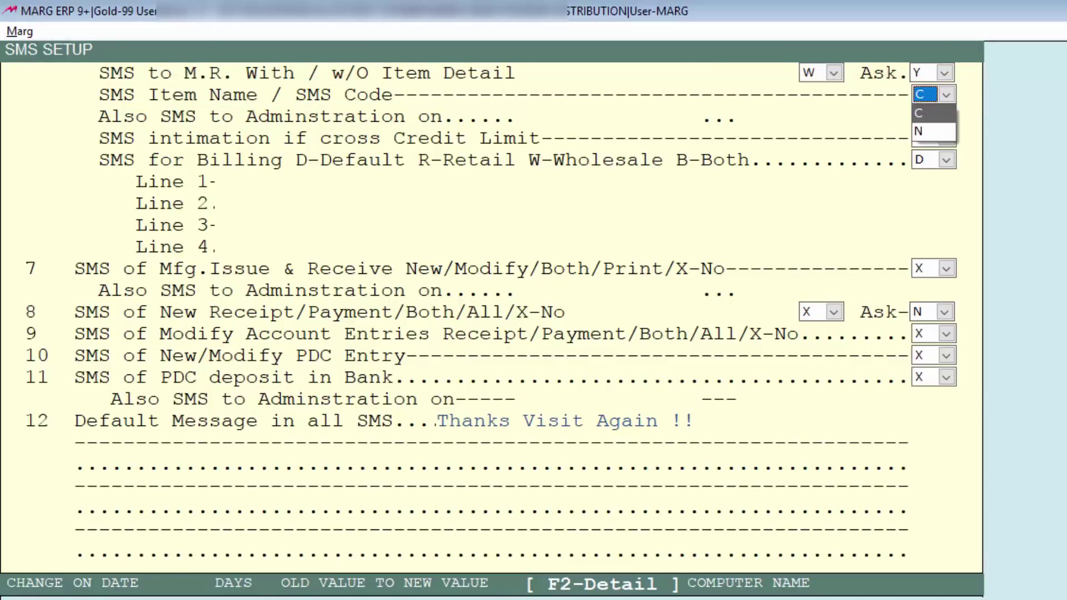
key("Return")
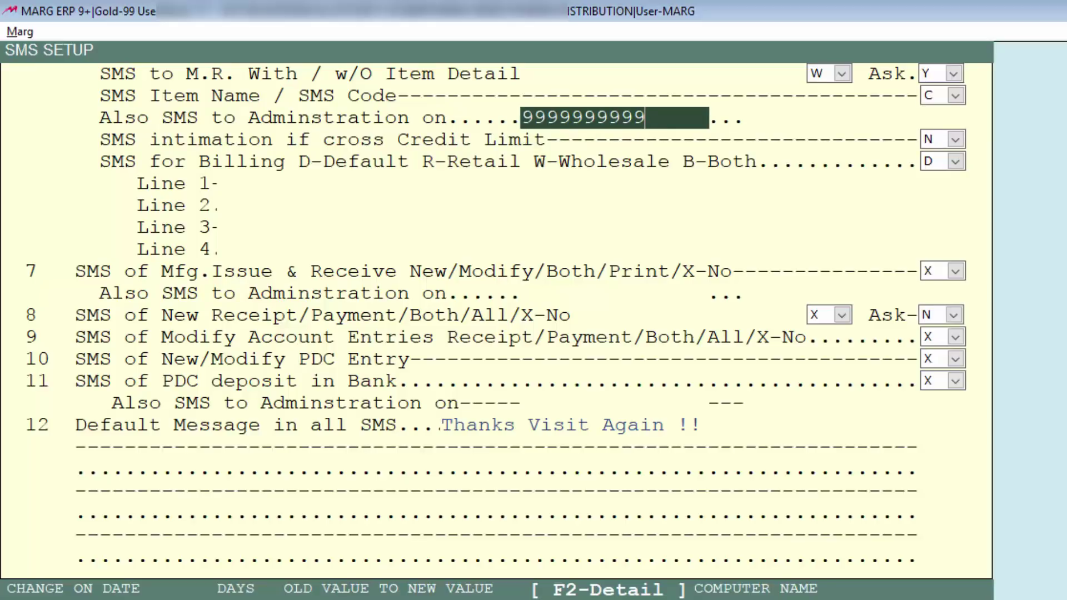
Step: Enter the administration's mobile number for bill SMS and set the SMS intimation for crossing the Credit Limit to Y
key("Return")
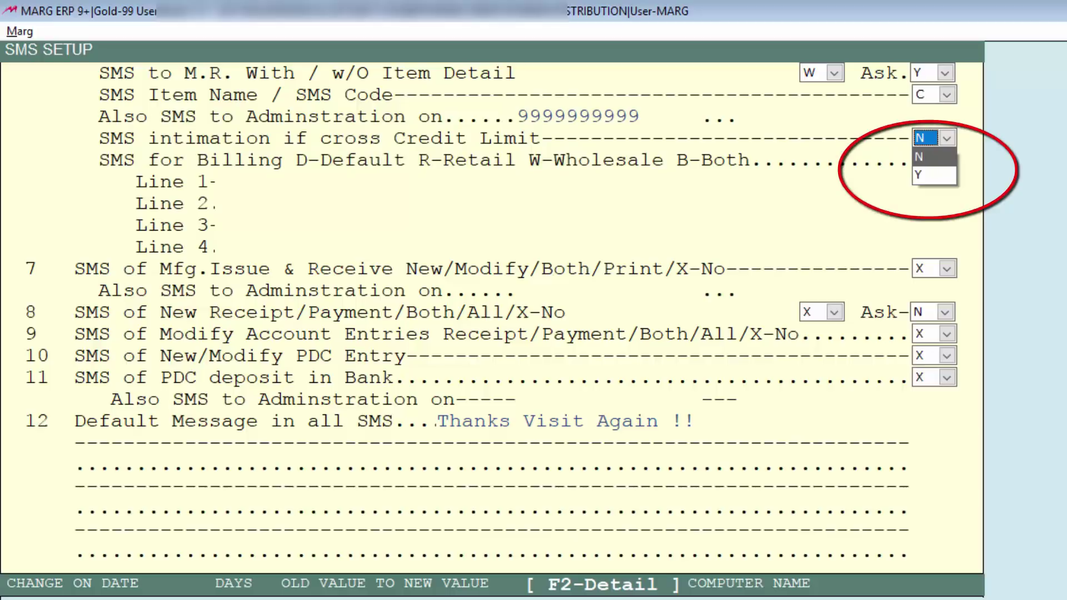
key("Down")
key("Return")
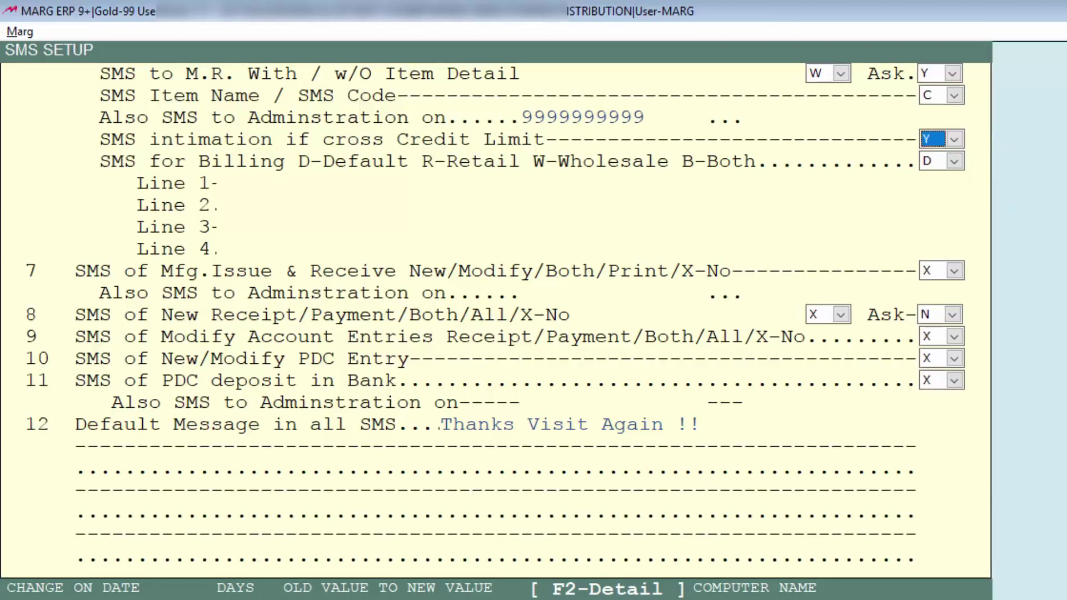
Step: Keep SMS for Billing at D (Default) and SMS of Mfg. Issue & Receive at X, leaving its administration number blank
key("Return")
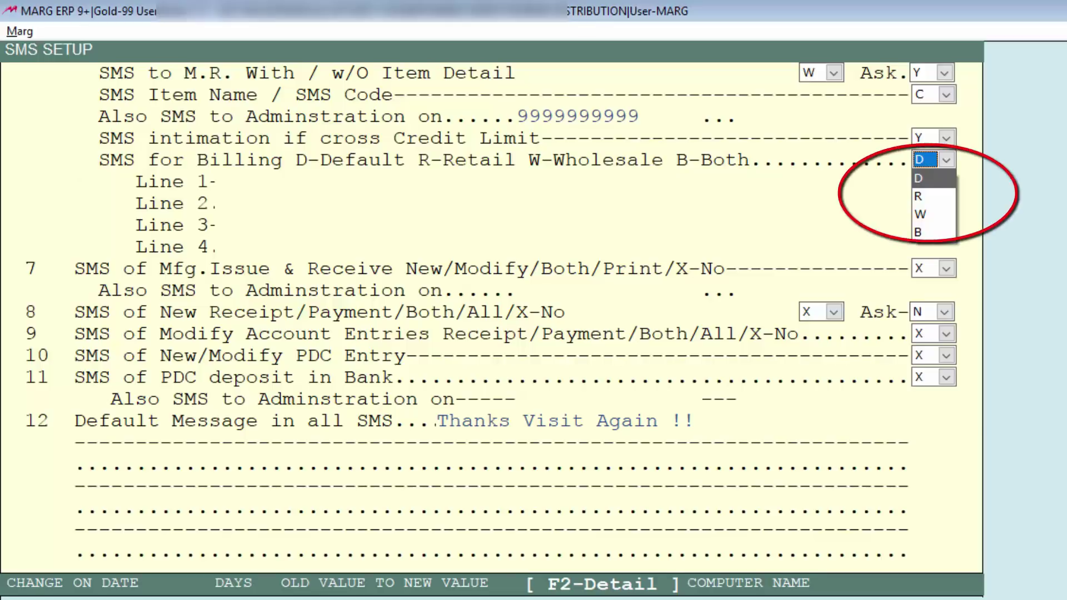
key("Return")
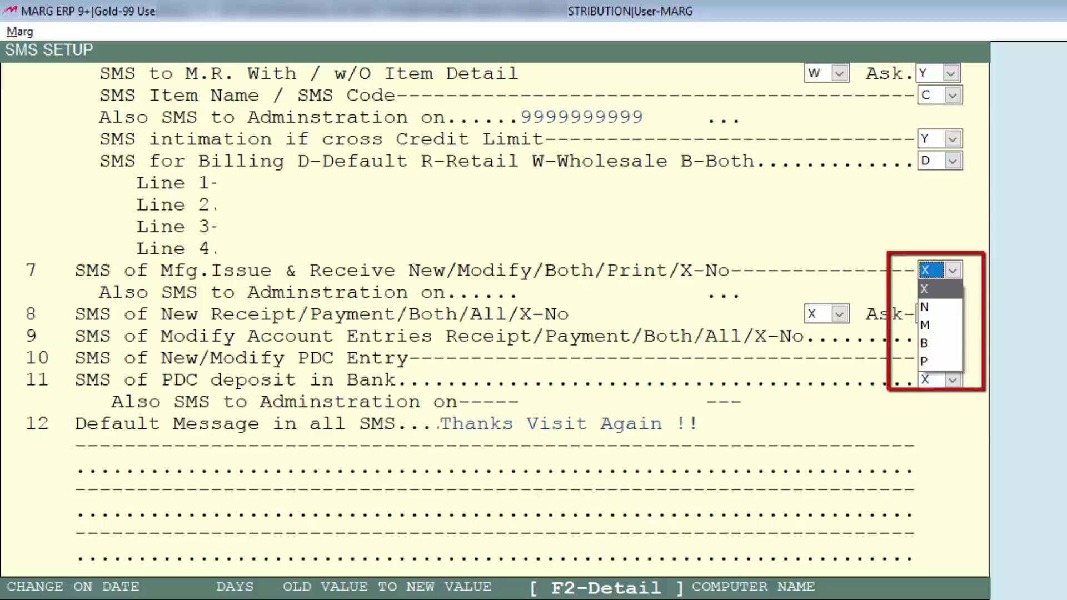
key("Return")
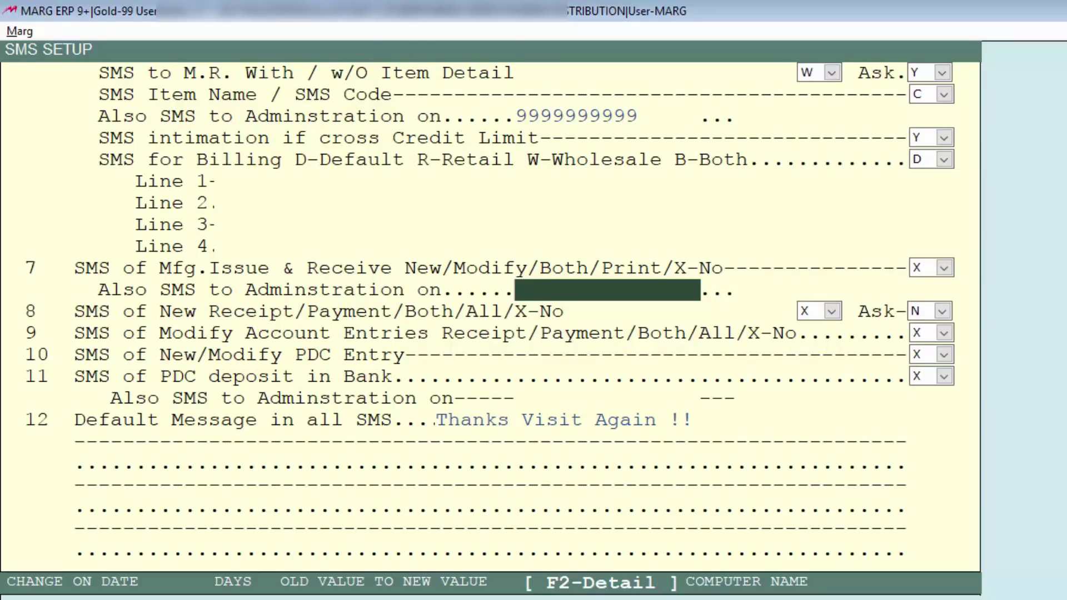
key("Return")
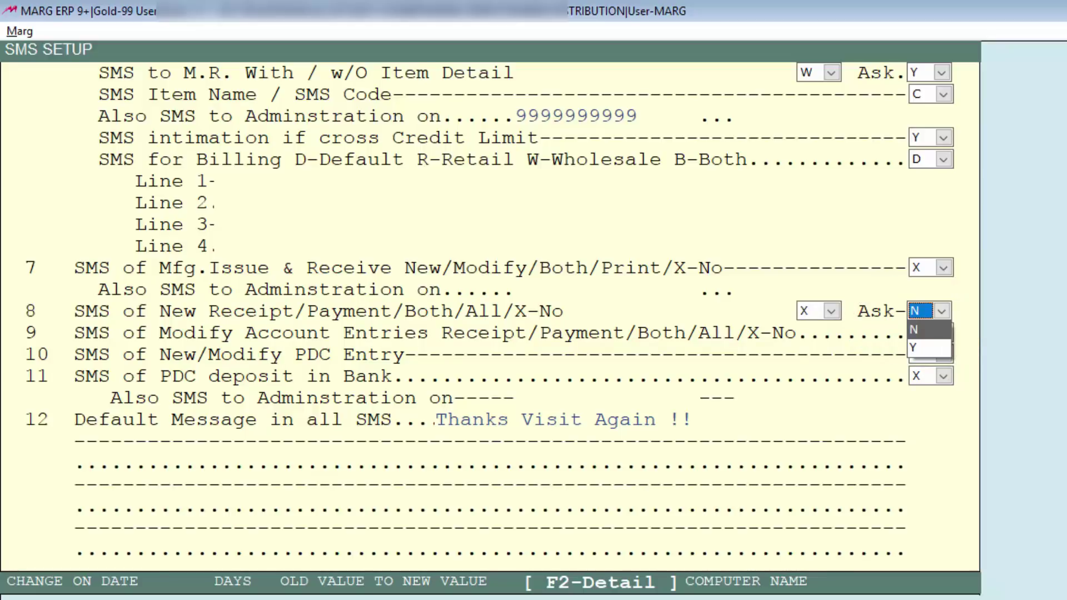
Step: Set SMS of New Receipt/Payment to A (All) with its Ask option set to Y
key("Down")
key("Return")
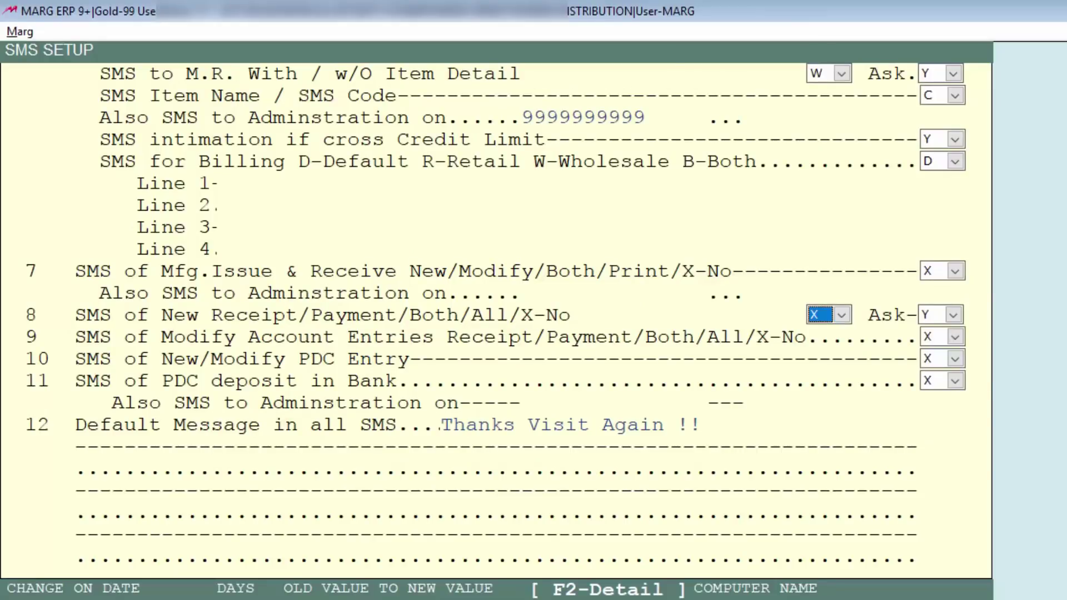
key("Down")
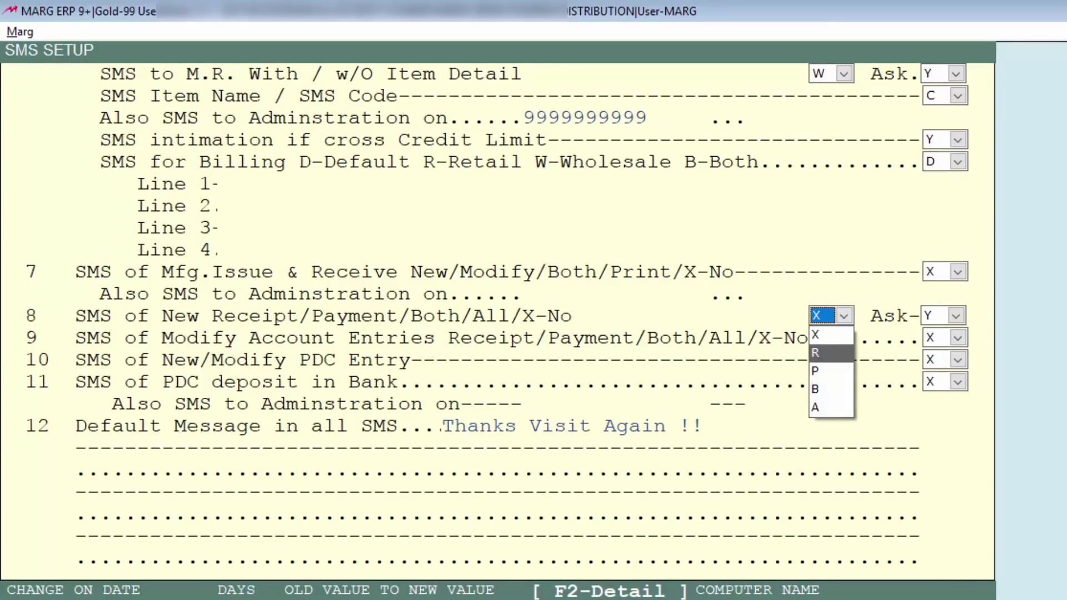
key("Down")
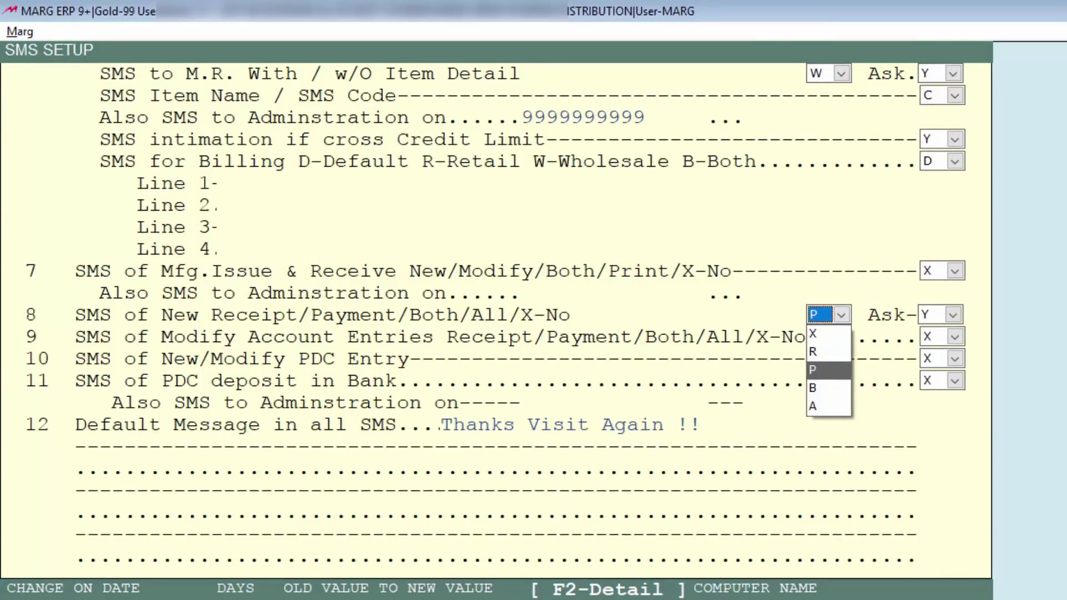
key("Down")
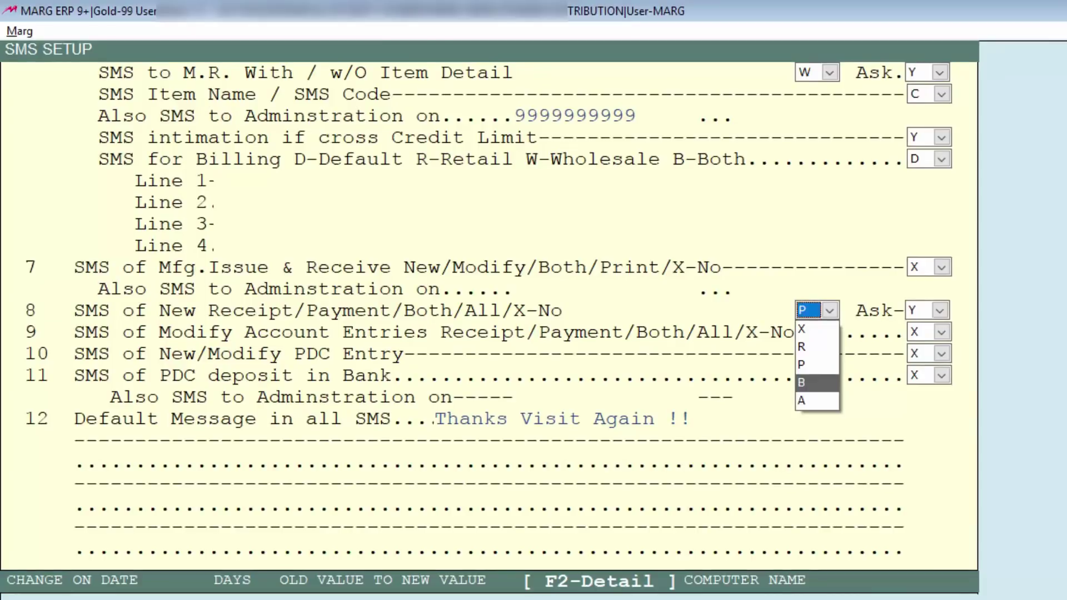
key("Down")
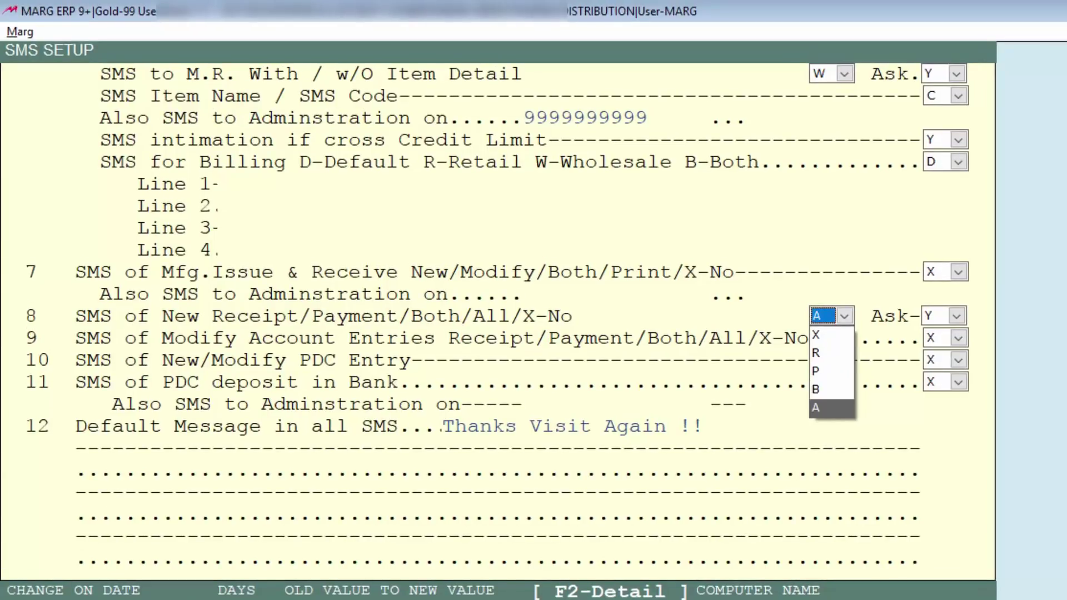
key("Down")
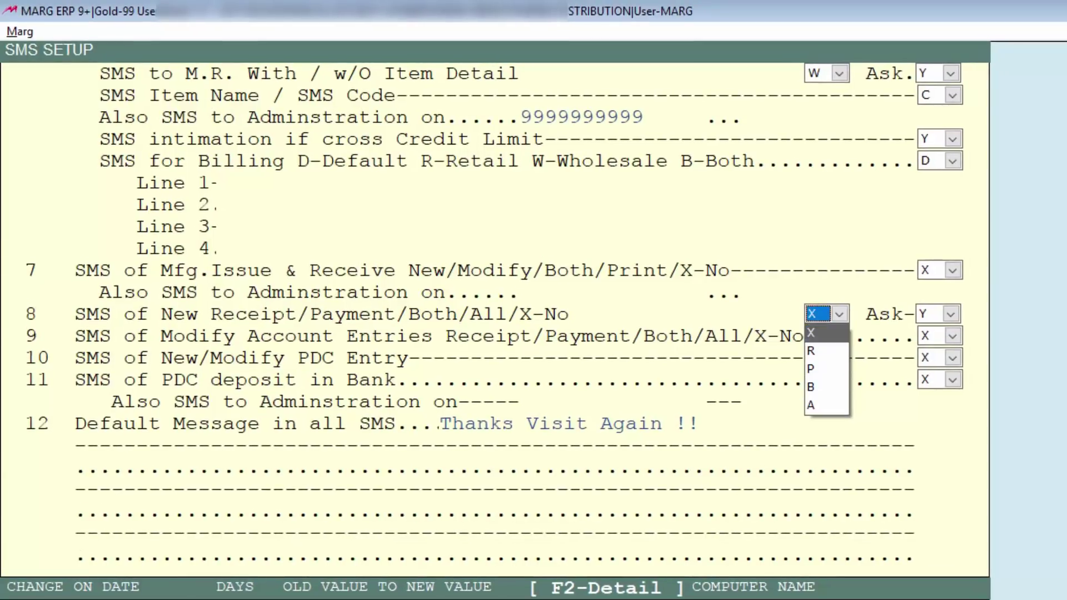
key("Up")
key("Return")
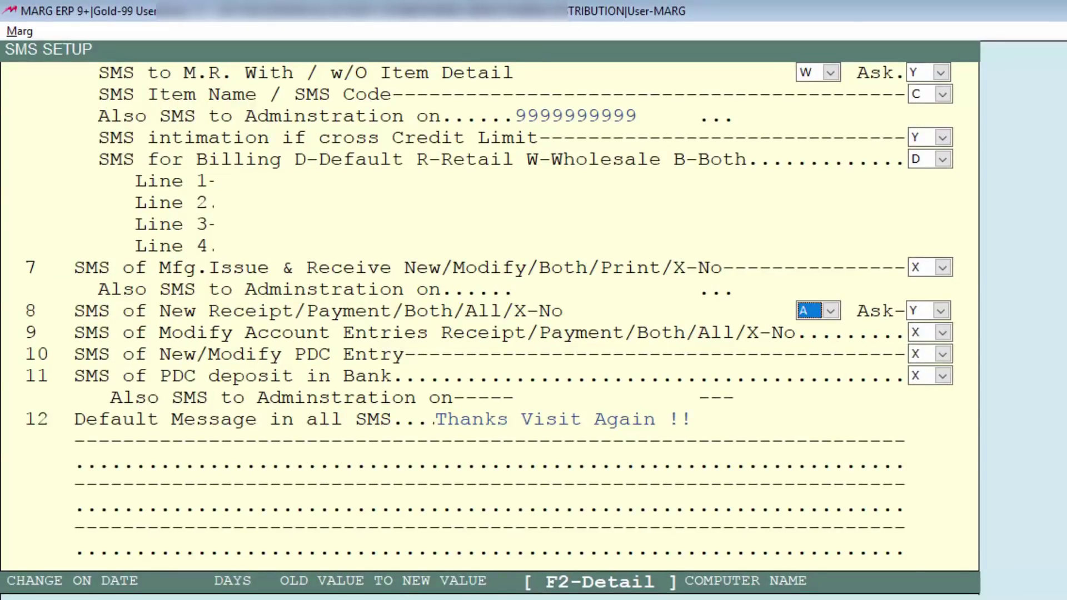
Step: Keep both SMS of Modify Account Entries and SMS of New/Modify PDC Entry at X (No)
key("Return")
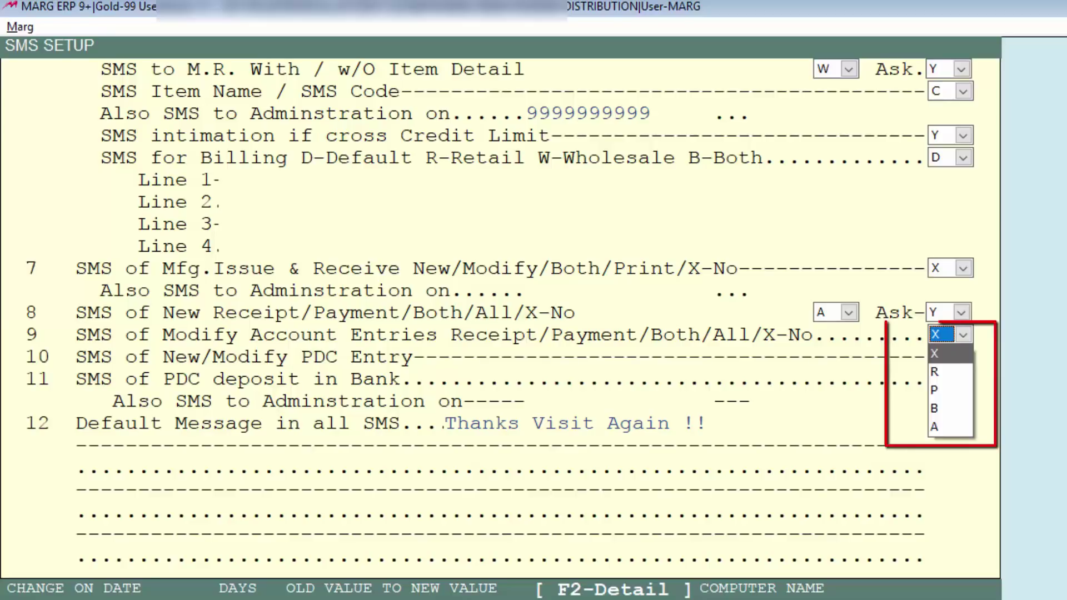
key("Return")
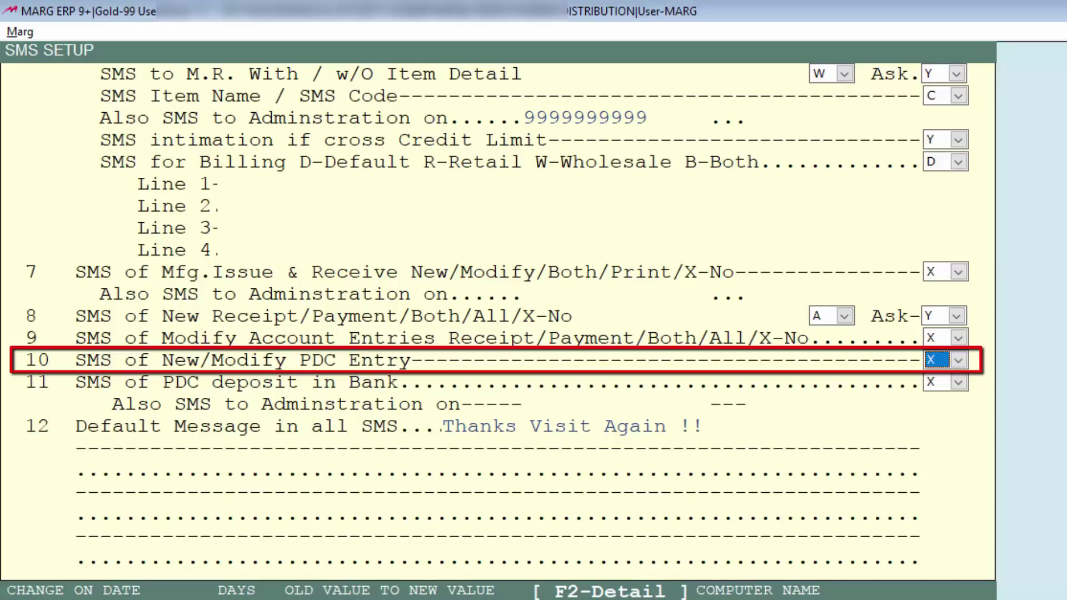
key("Return")
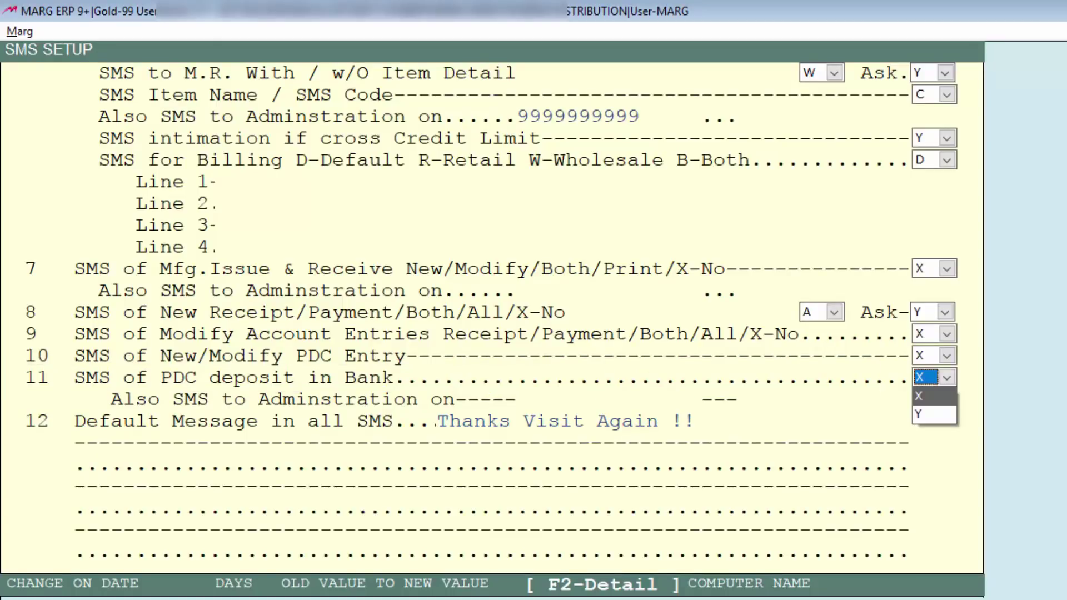
Step: Set SMS of PDC deposit in Bank to Y, enter the administration's mobile number for it, and leave the SMS Setup
key("Down")
key("Return")
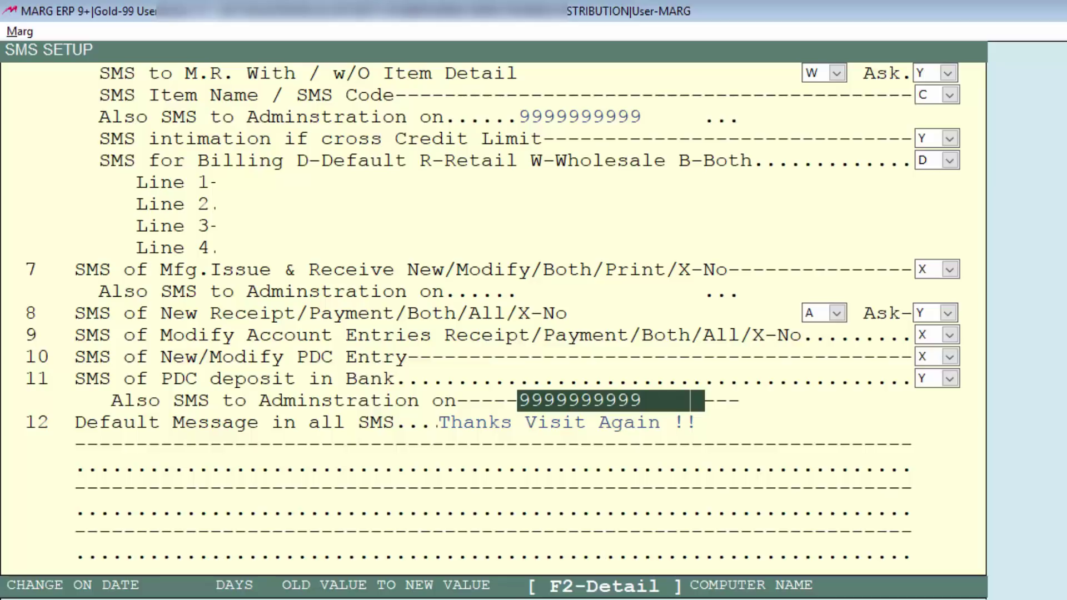
key("Escape")
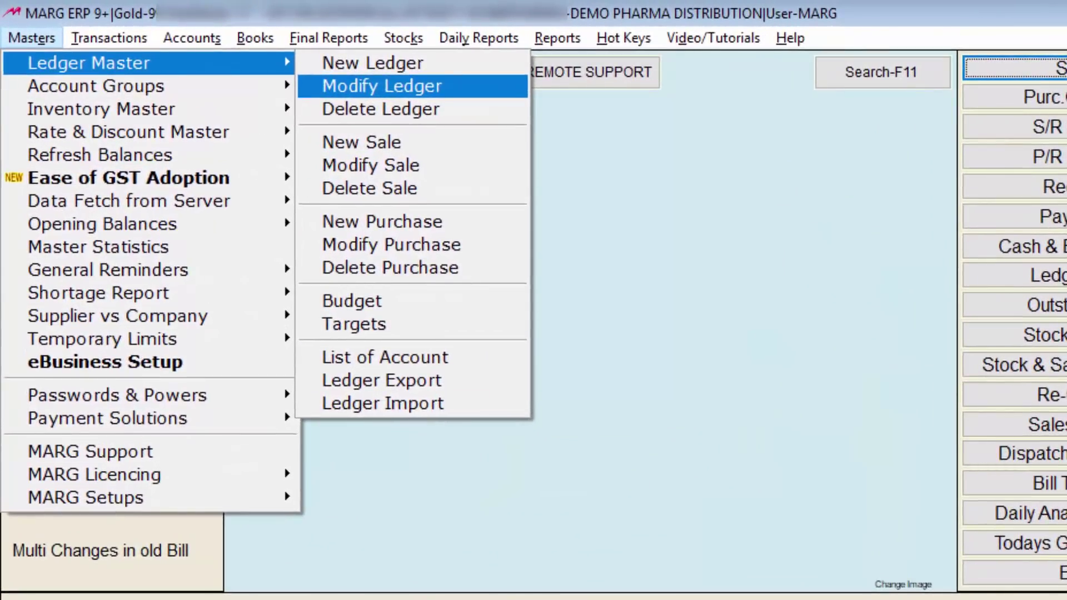
Step: Open the SMS & Email ID details of the AHUJA MEDICINE CENTRE ledger for modification
key("Return")
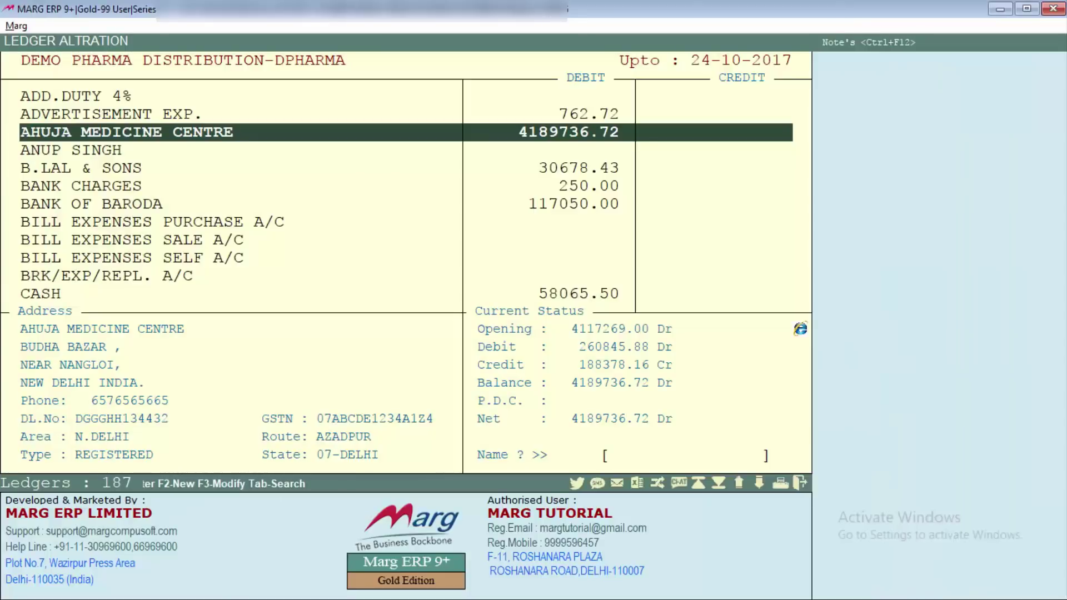
key("Return")
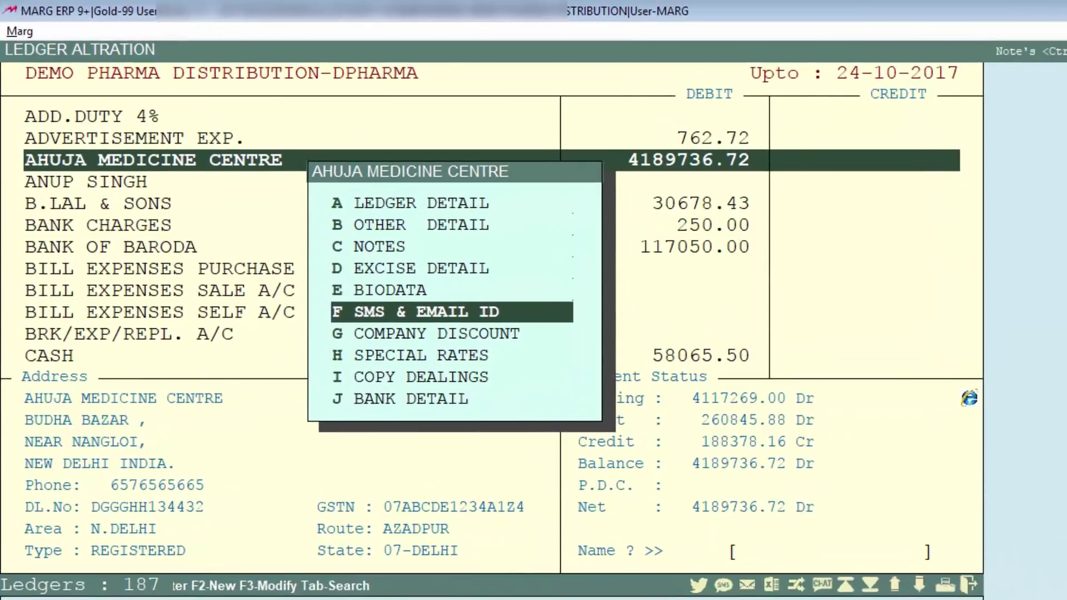
key("Return")
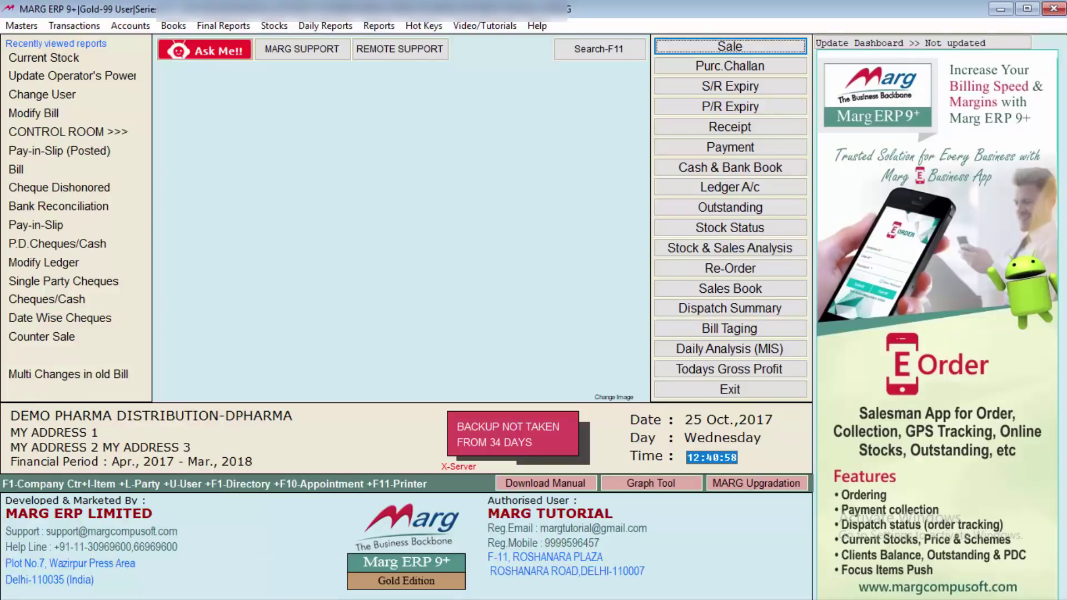
Step: Create and save a sale bill for AHUJA MEDICINE CENTRE with 10 ACNEDERM LOT 20ML at rate 5.23 and discount 5.00
key("Return")
key("Return")
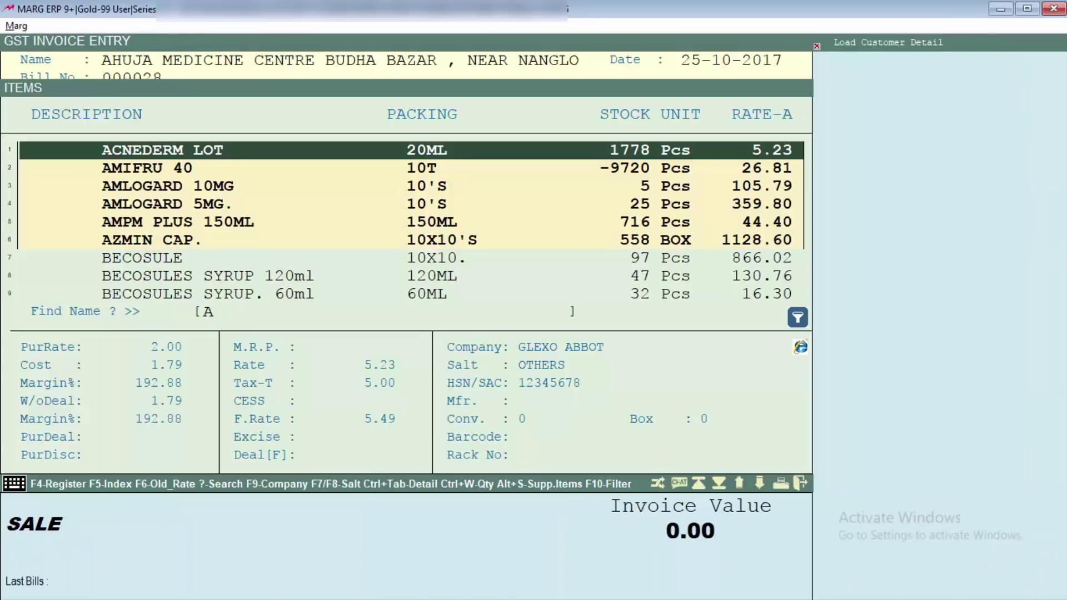
key("Return")
key("Return")
key("Return")
key("Return")
key("Return")
key("Return")
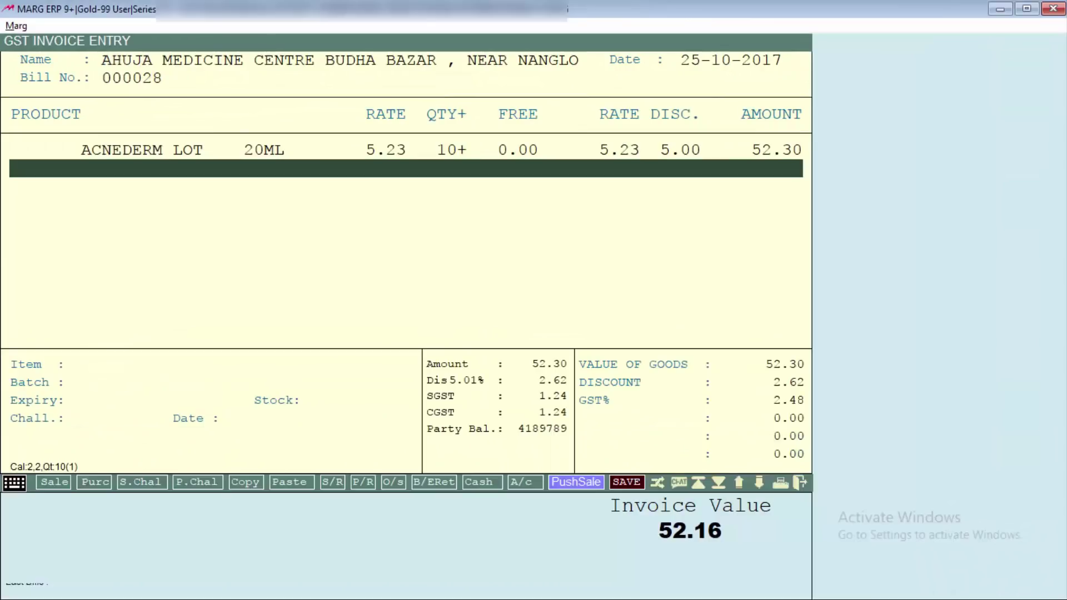
key("Escape")
key("Return")
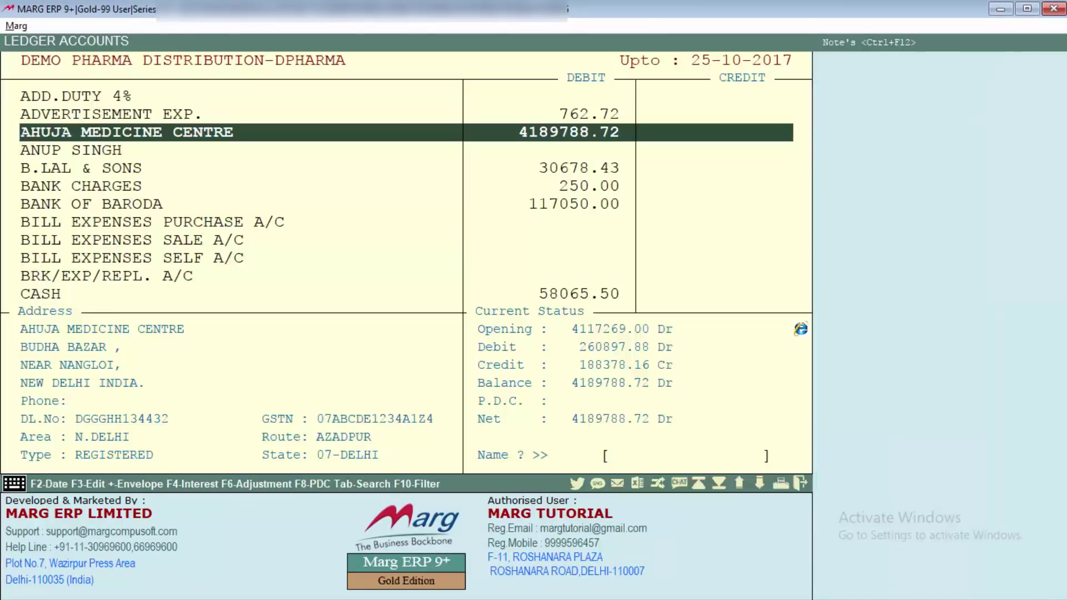
Step: Display the AHUJA MEDICINE CENTRE ledger from 01-04-2017 to 25-10-2017 and choose SMS My Own Text for the party
key("Return")
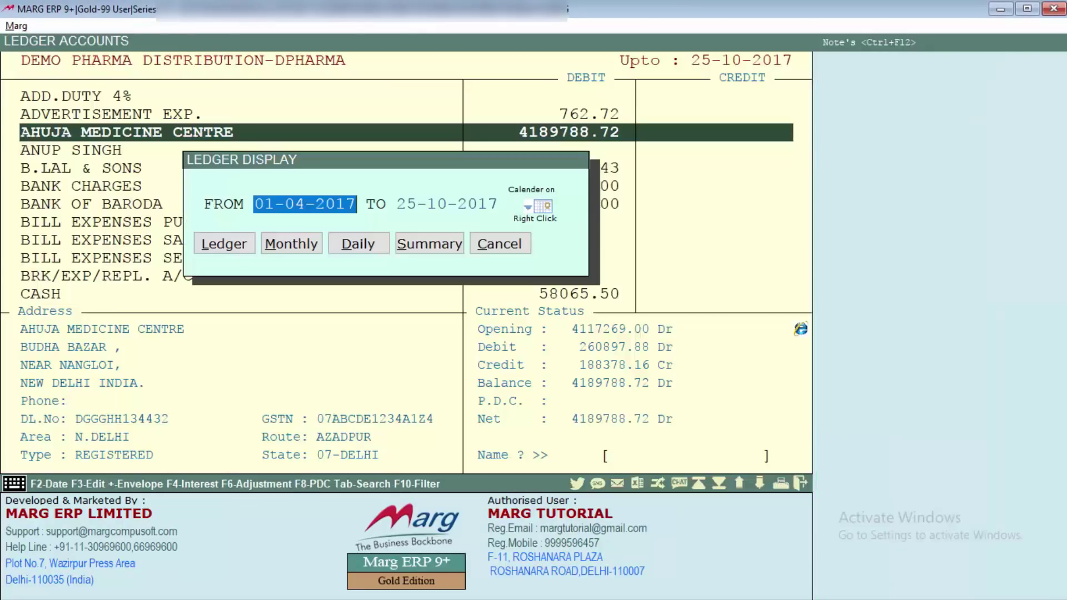
key("Return")
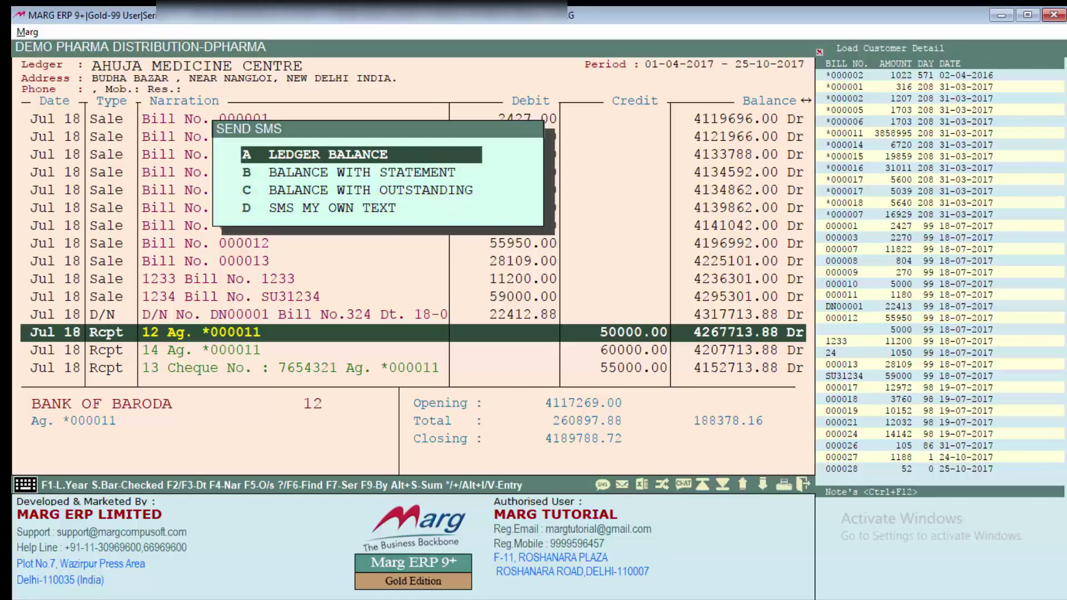
key("d")
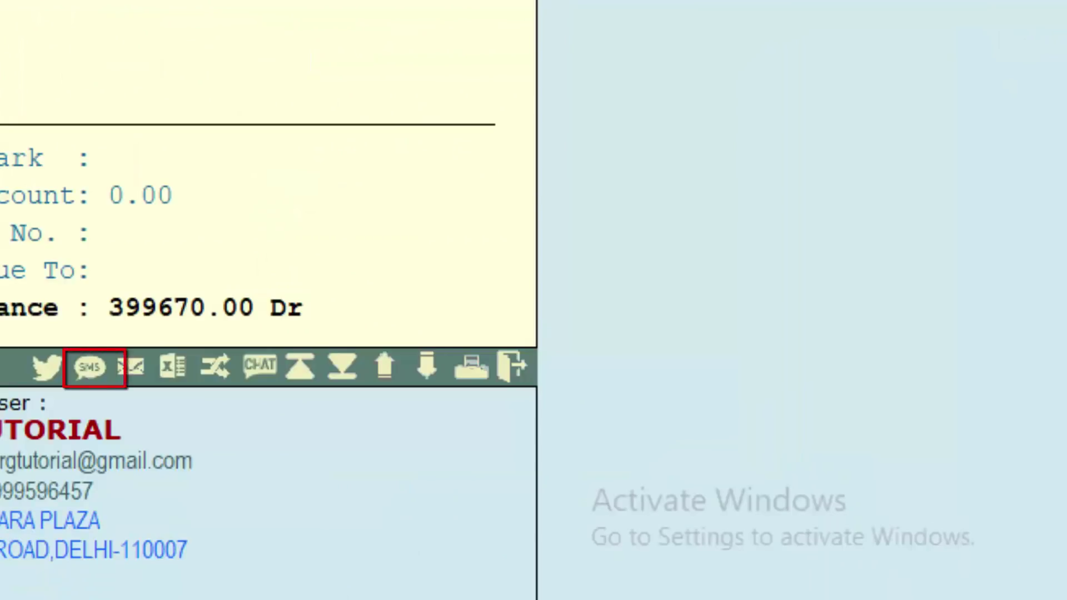
Step: Open the Send SMS choices from the party's outstanding bills list
key("alt+m")
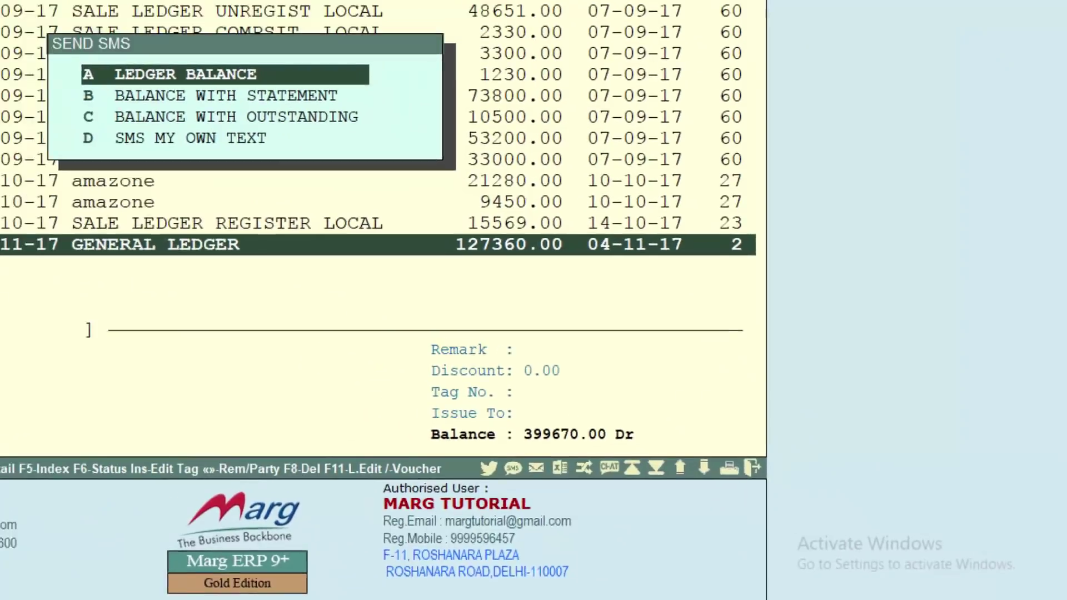